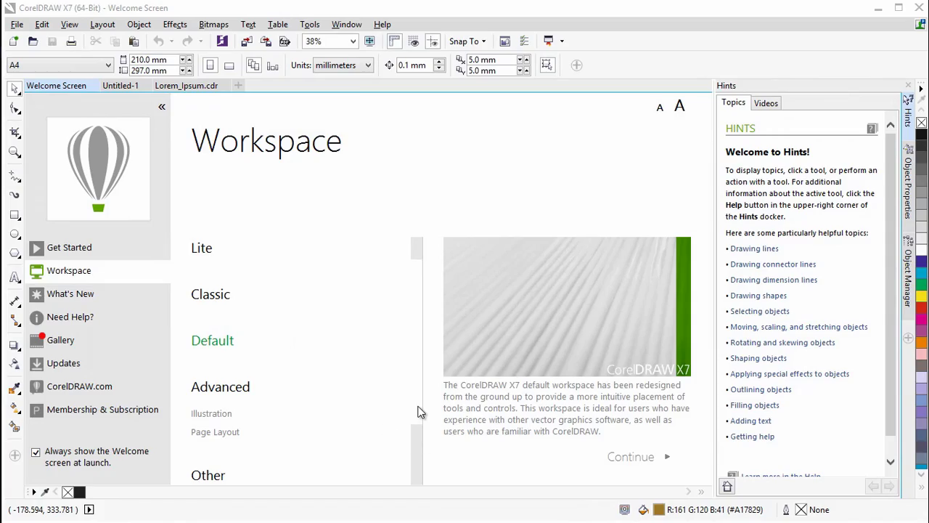
Switch to the Lite workspace and make the blank Untitled-1 document active.
{"action": "scroll", "coordinate": [421, 428], "scroll_direction": "down", "scroll_amount": 1}
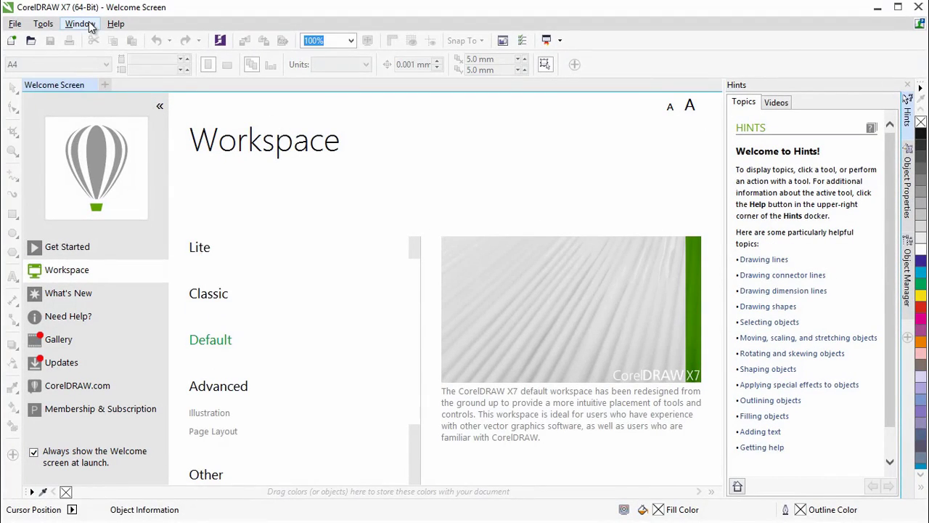
{"action": "left_click", "coordinate": [80, 23]}
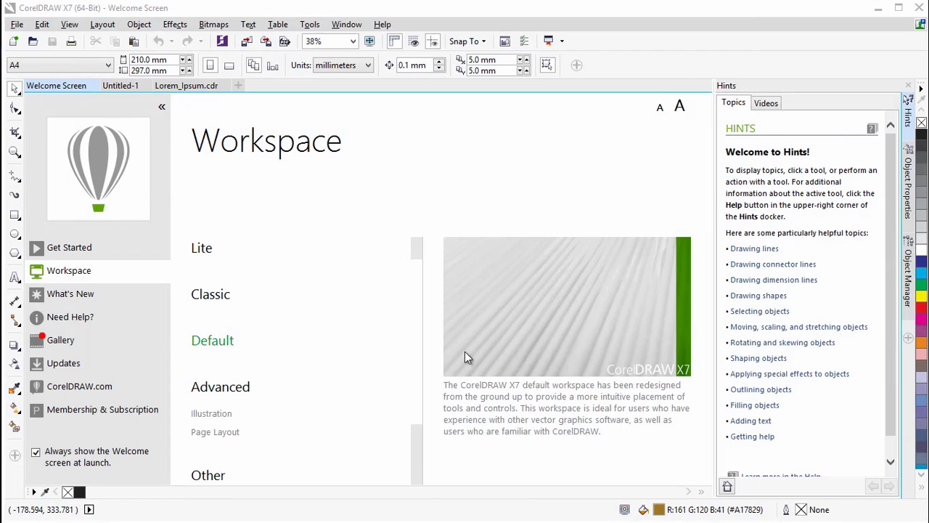
{"action": "left_click", "coordinate": [206, 249]}
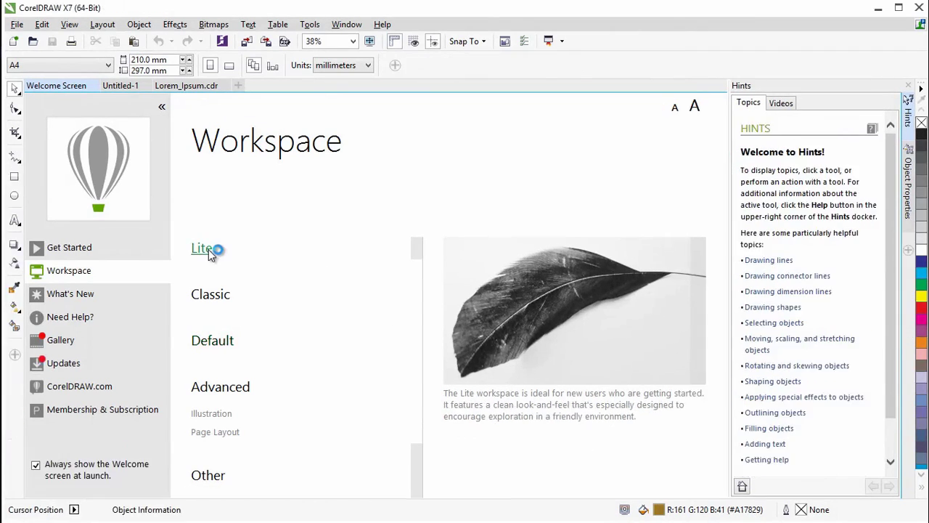
{"action": "left_click", "coordinate": [132, 86]}
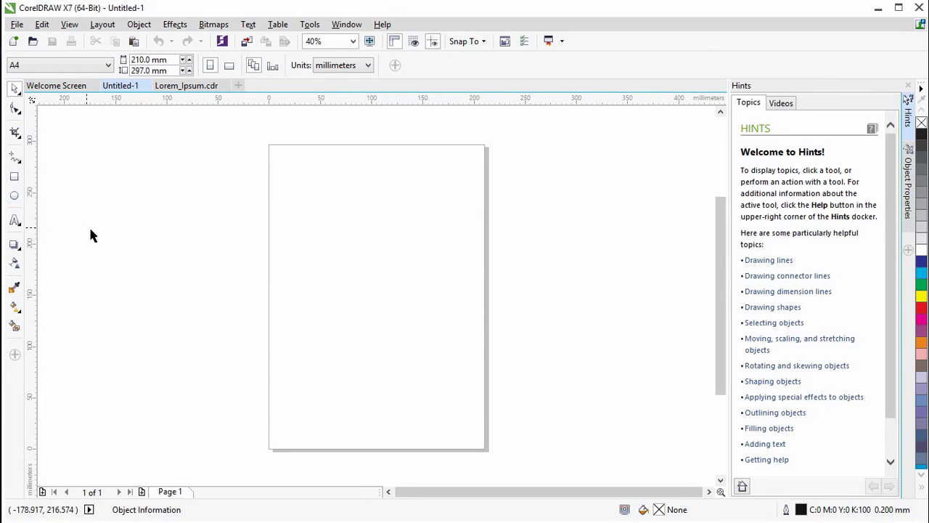
Draw a rectangle in the middle of the page and fill it cyan.
{"action": "left_click", "coordinate": [14, 177]}
{"action": "left_click_drag", "start_coordinate": [294, 240], "coordinate": [467, 332]}
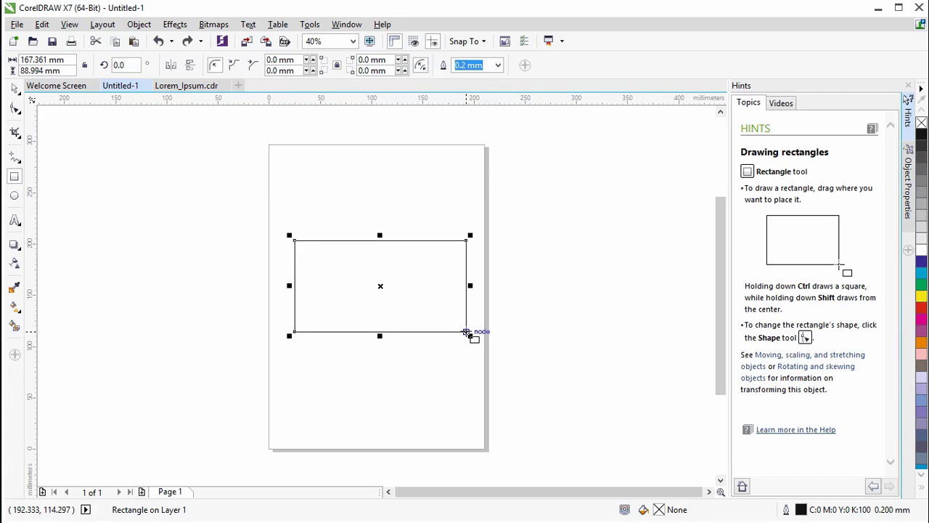
{"action": "left_click", "coordinate": [921, 271]}
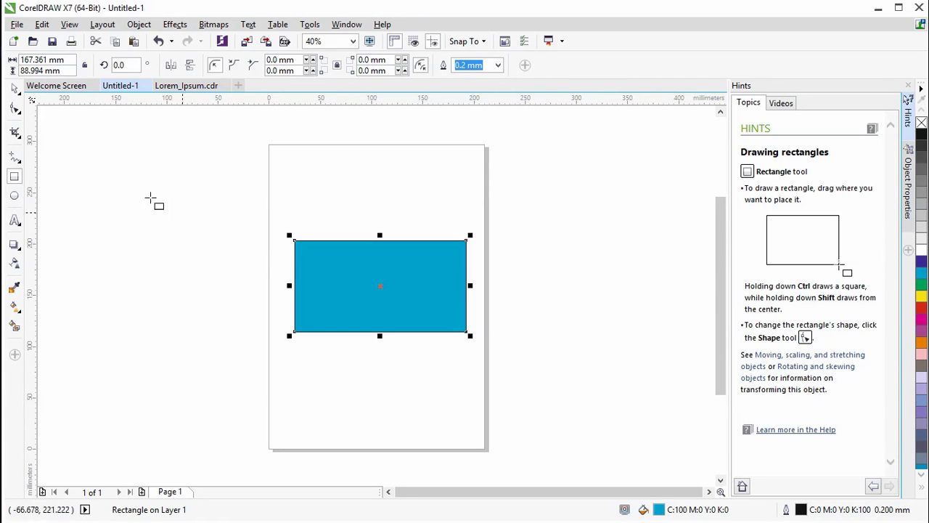
Draw an ellipse over the rectangle's lower part and fill it magenta.
{"action": "left_click", "coordinate": [13, 195]}
{"action": "left_click_drag", "start_coordinate": [333, 280], "coordinate": [438, 368]}
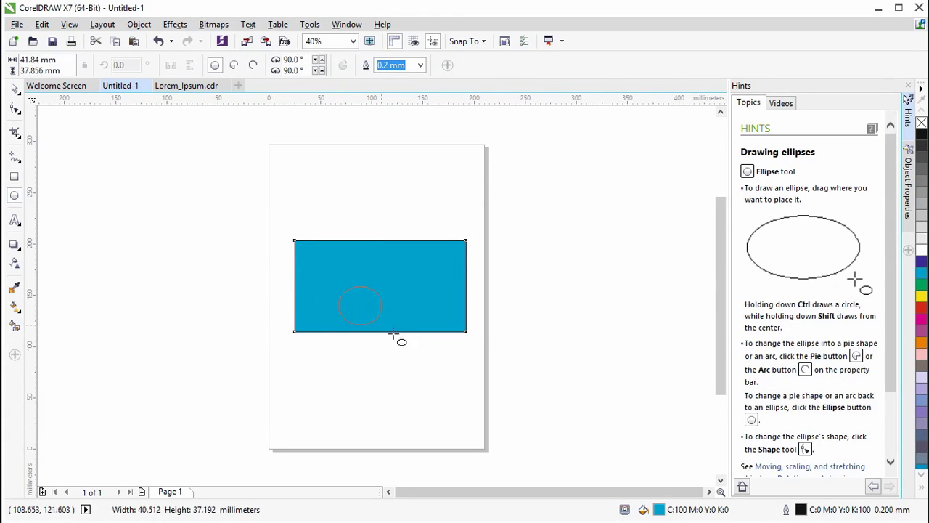
{"action": "left_click", "coordinate": [922, 324]}
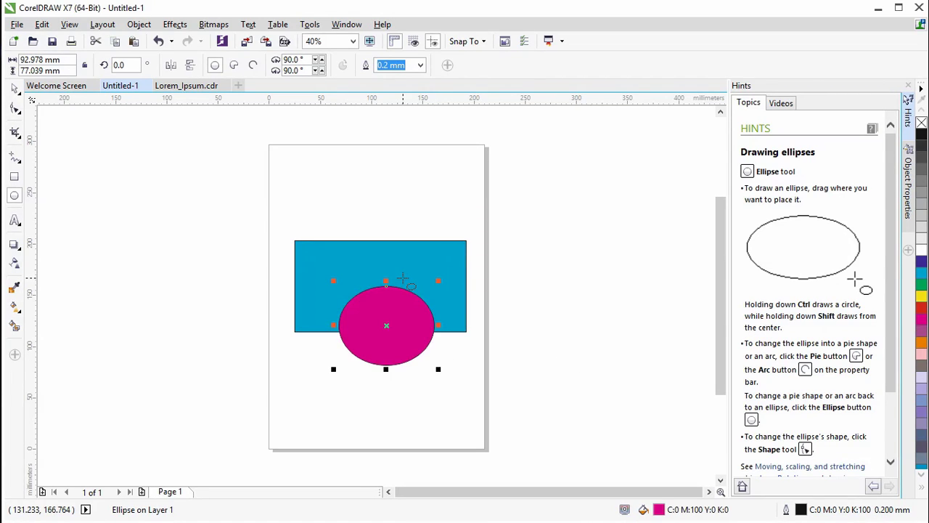
Cast a down-right drop shadow from the ellipse and fade the rectangle to transparent rightward.
{"action": "left_click", "coordinate": [14, 245]}
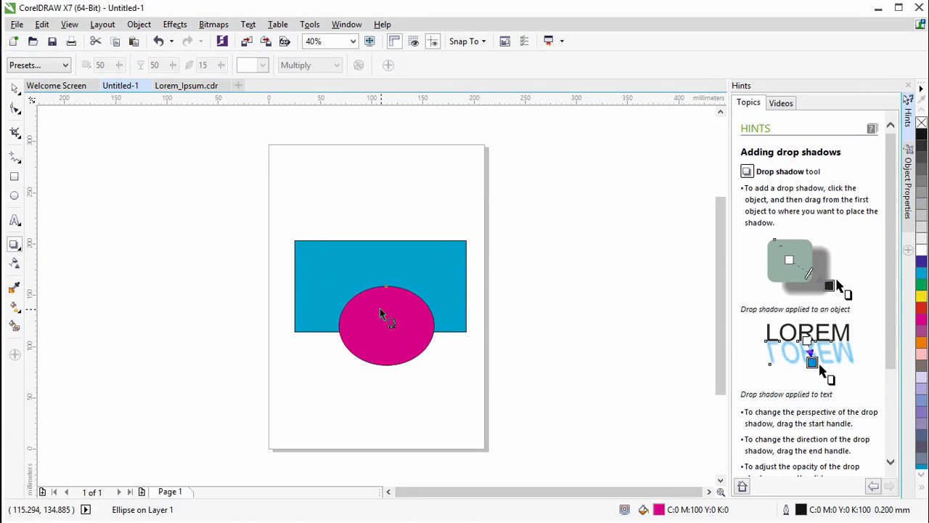
{"action": "left_click_drag", "start_coordinate": [386, 324], "coordinate": [430, 376]}
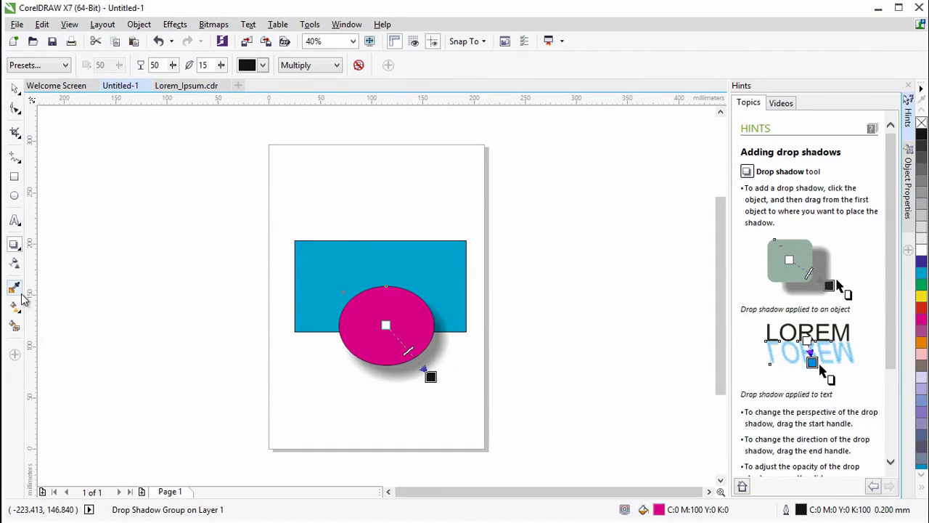
{"action": "left_click", "coordinate": [15, 263]}
{"action": "left_click", "coordinate": [312, 265]}
{"action": "left_click_drag", "start_coordinate": [308, 260], "coordinate": [432, 261]}
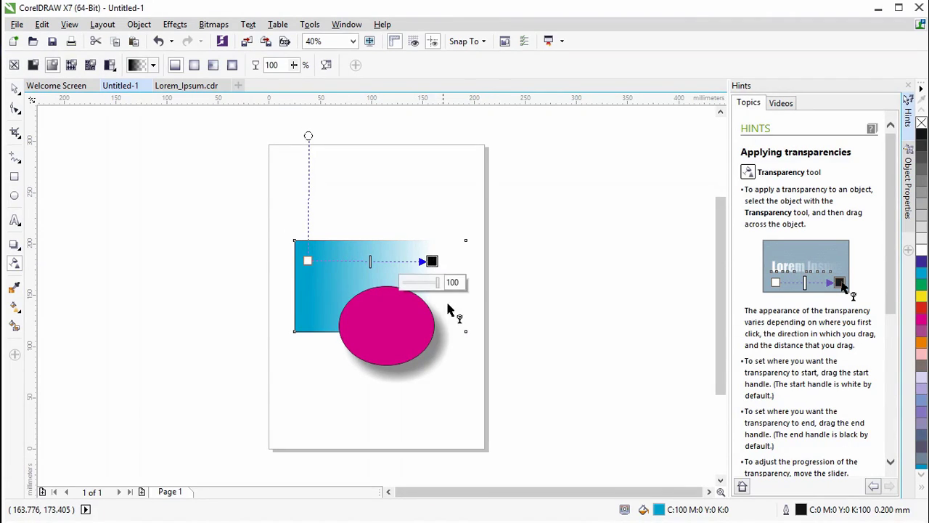
{"action": "left_click", "coordinate": [458, 404]}
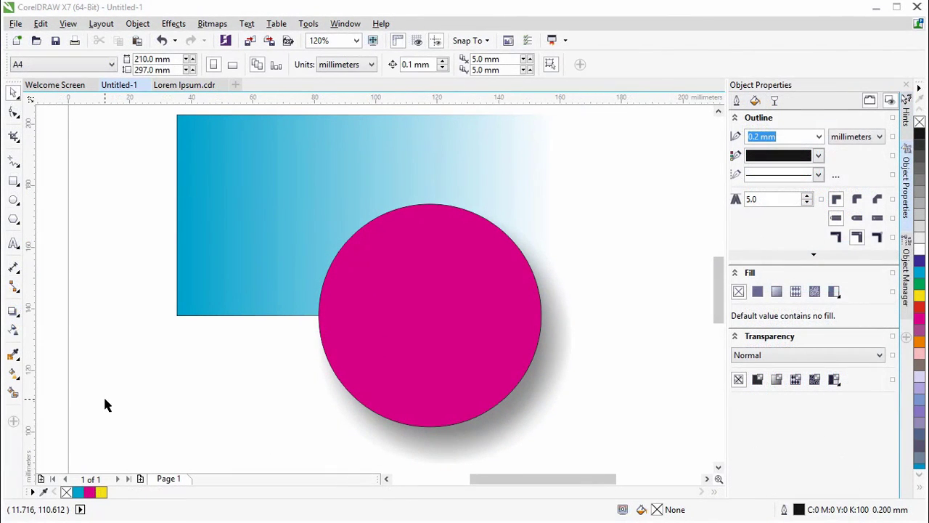
Add the Zoom flyout and Artistic Media tools to the toolbox.
{"action": "left_click", "coordinate": [13, 422]}
{"action": "left_click_drag", "start_coordinate": [217, 131], "coordinate": [226, 175]}
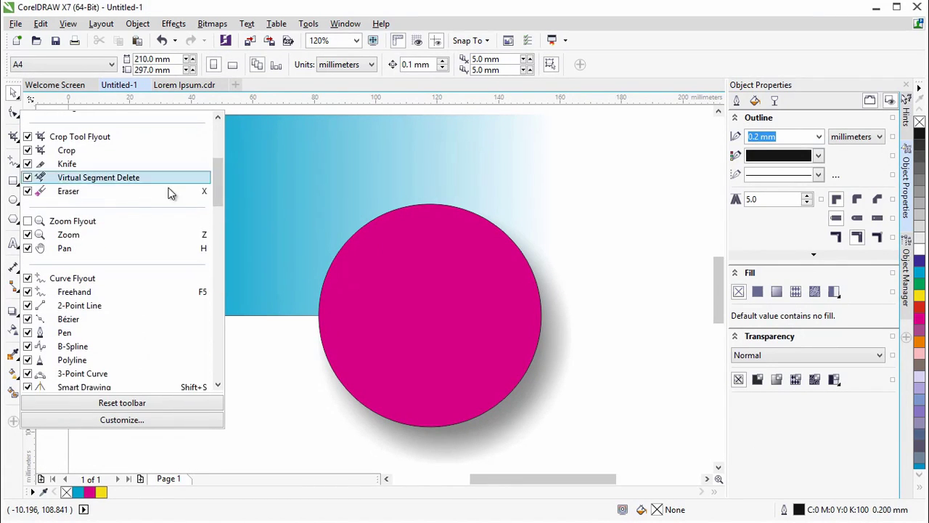
{"action": "left_click", "coordinate": [28, 221]}
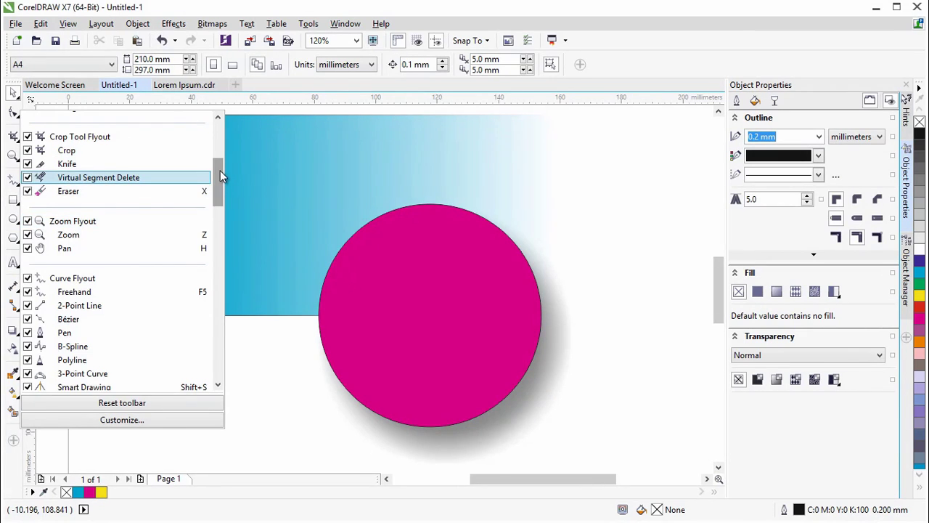
{"action": "left_click_drag", "start_coordinate": [220, 174], "coordinate": [218, 207]}
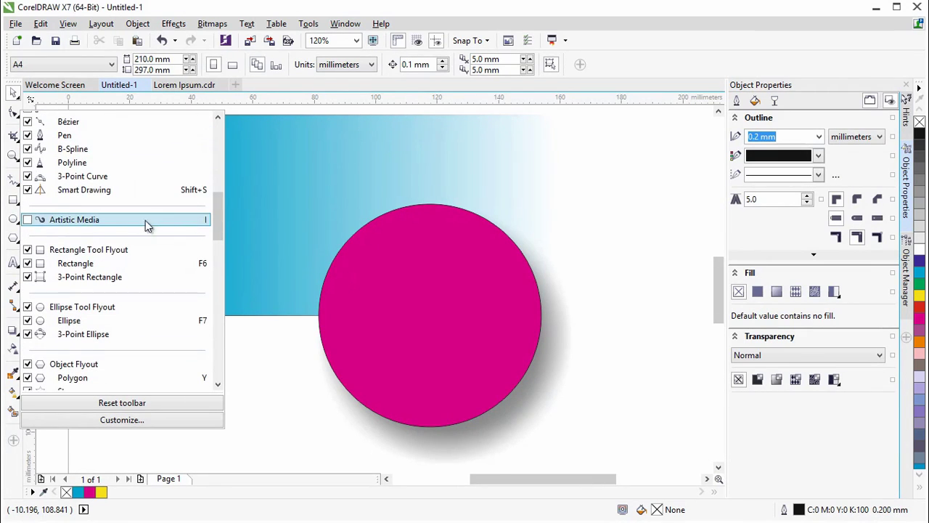
{"action": "left_click", "coordinate": [28, 221]}
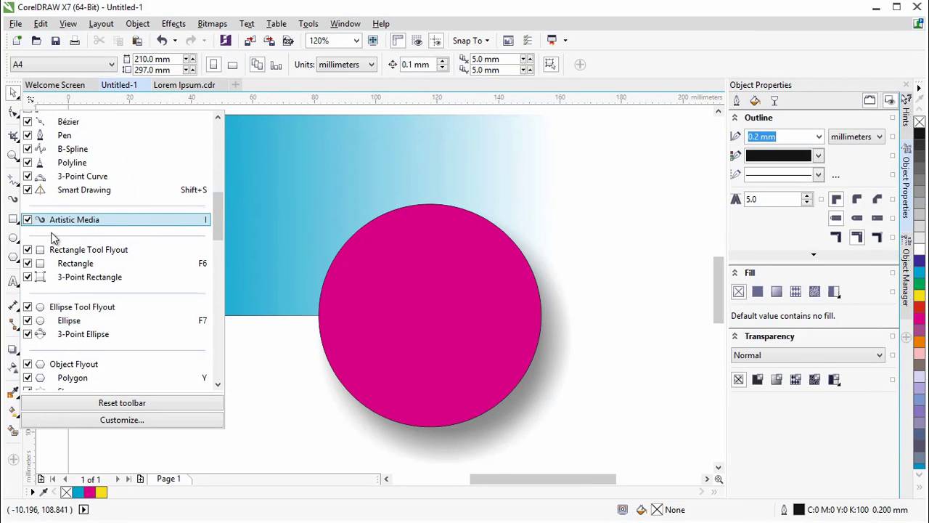
{"action": "left_click", "coordinate": [253, 395]}
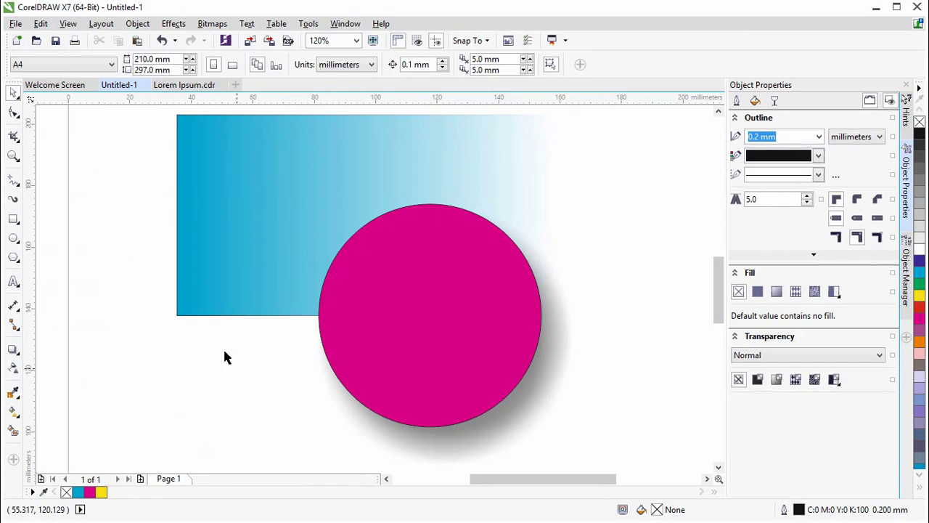
Paint a cyan curving stroke with the first preset Artistic Media stroke.
{"action": "left_click", "coordinate": [13, 200]}
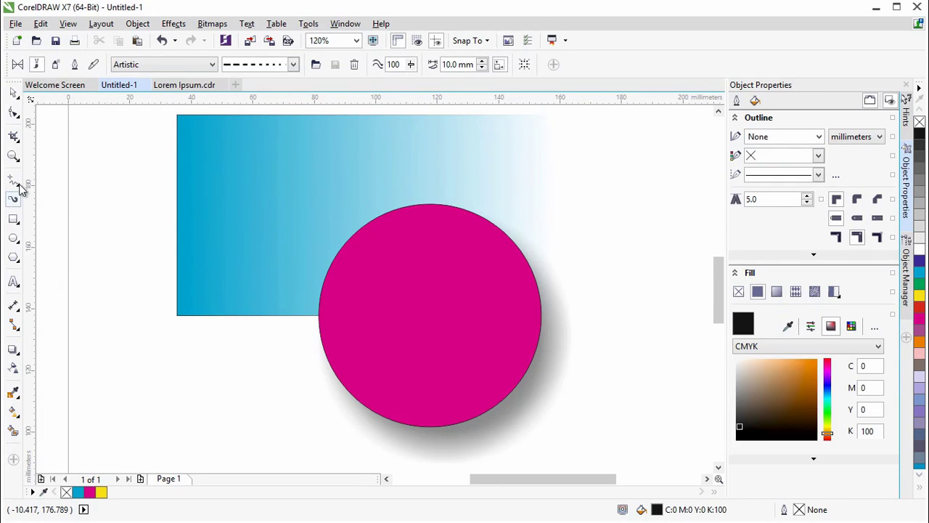
{"action": "left_click", "coordinate": [17, 64]}
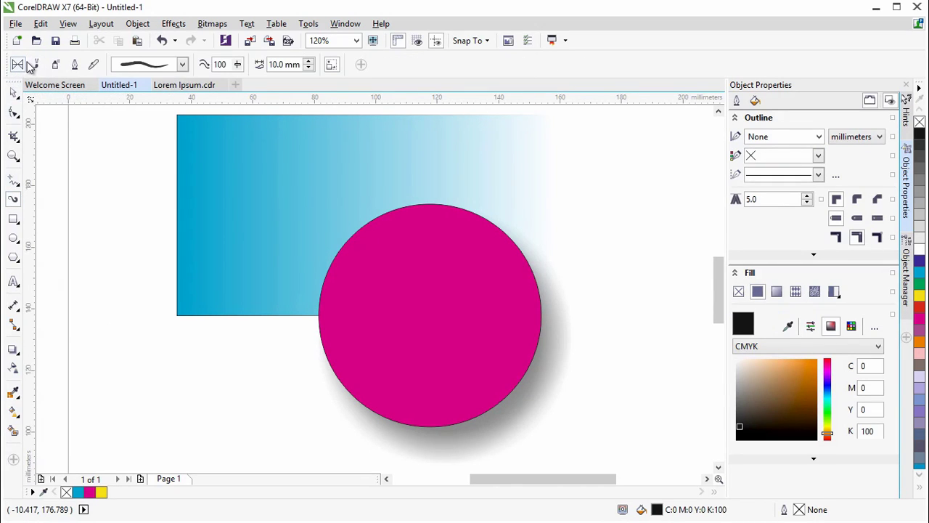
{"action": "left_click", "coordinate": [182, 64]}
{"action": "left_click", "coordinate": [174, 87]}
{"action": "left_click_drag", "start_coordinate": [293, 109], "coordinate": [514, 456]}
{"action": "left_click", "coordinate": [919, 274]}
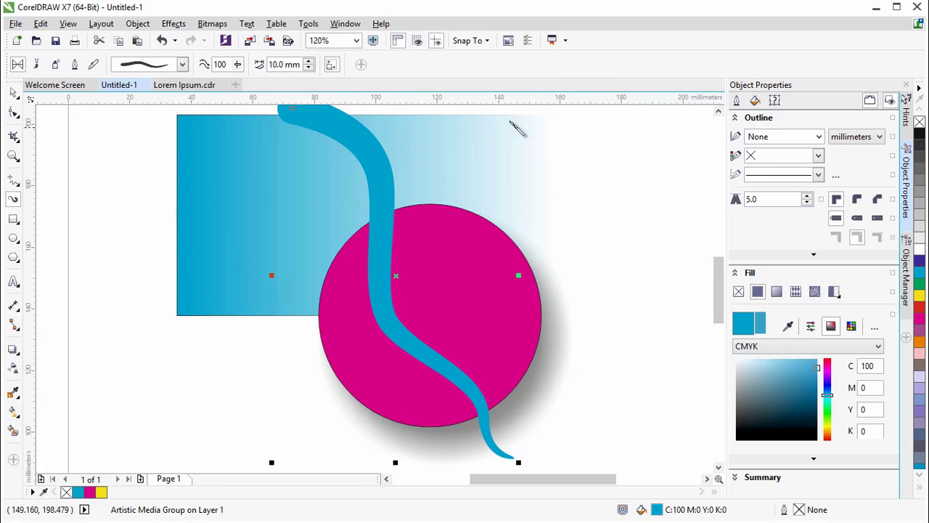
Customize the artistic media property bar to drop Width and add Bounding Box.
{"action": "left_click", "coordinate": [361, 66]}
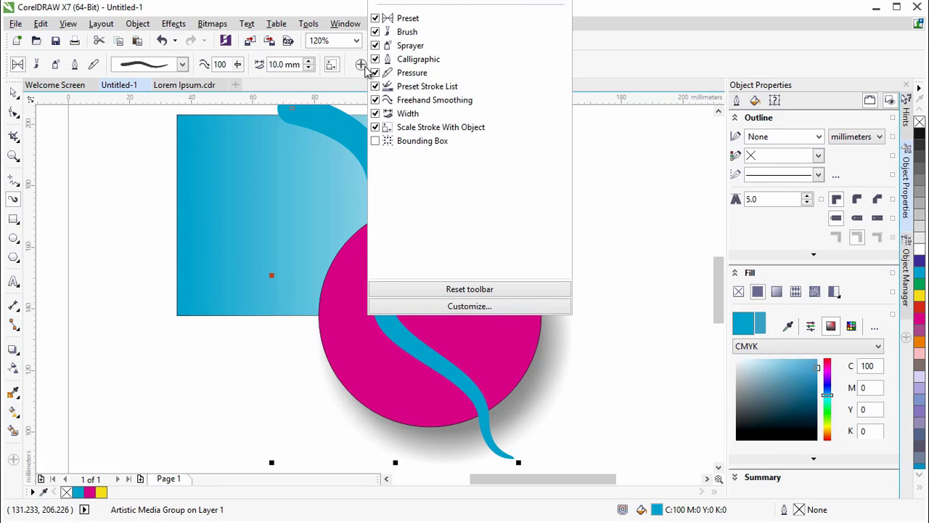
{"action": "left_click", "coordinate": [376, 114]}
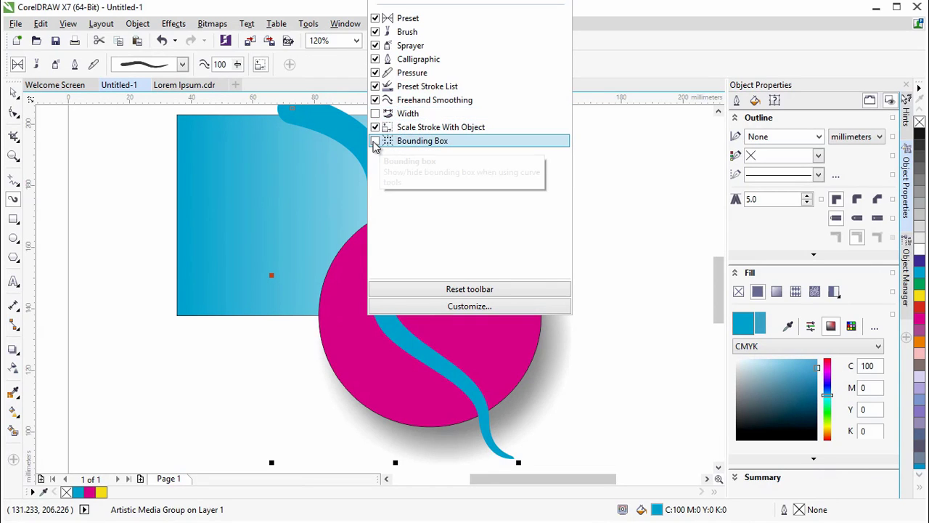
{"action": "left_click", "coordinate": [375, 142]}
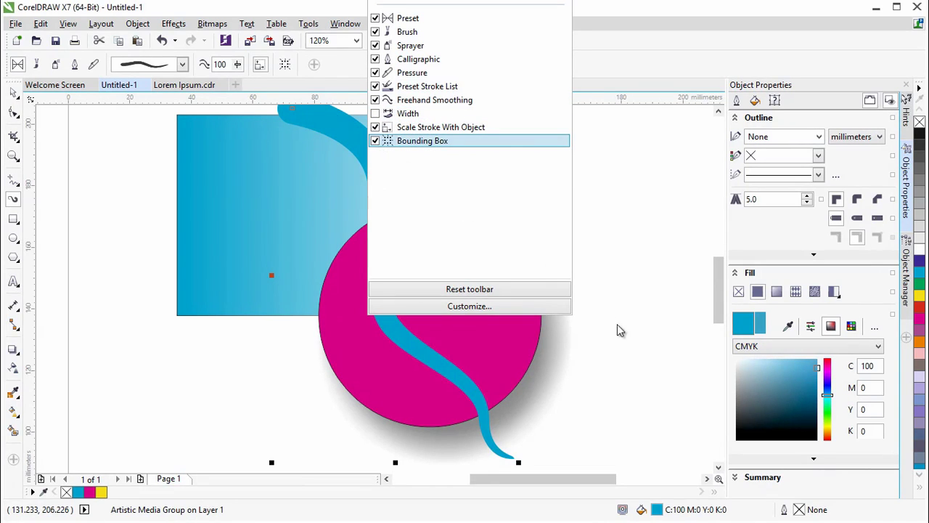
{"action": "left_click", "coordinate": [669, 376]}
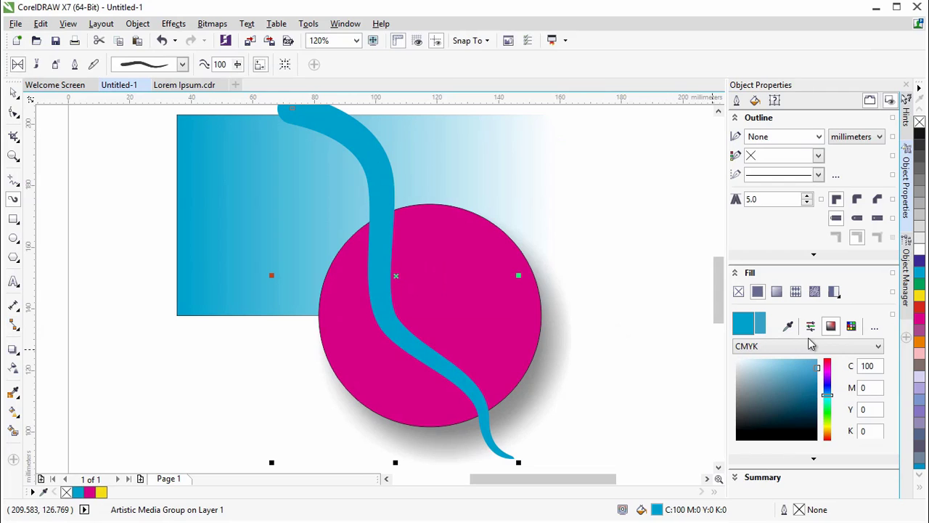
Add the Alignment and Dynamic Guides, Font Playground and Insert Character dockers.
{"action": "left_click", "coordinate": [906, 340]}
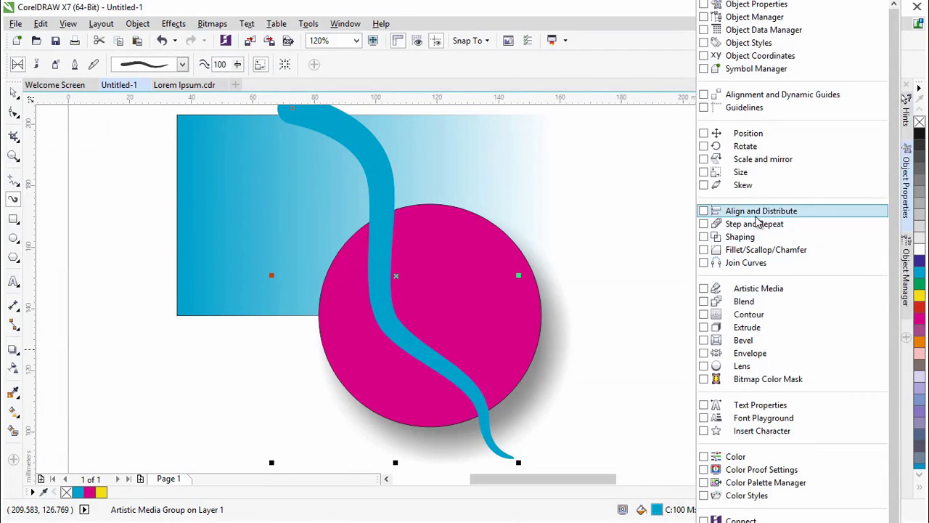
{"action": "left_click", "coordinate": [705, 96]}
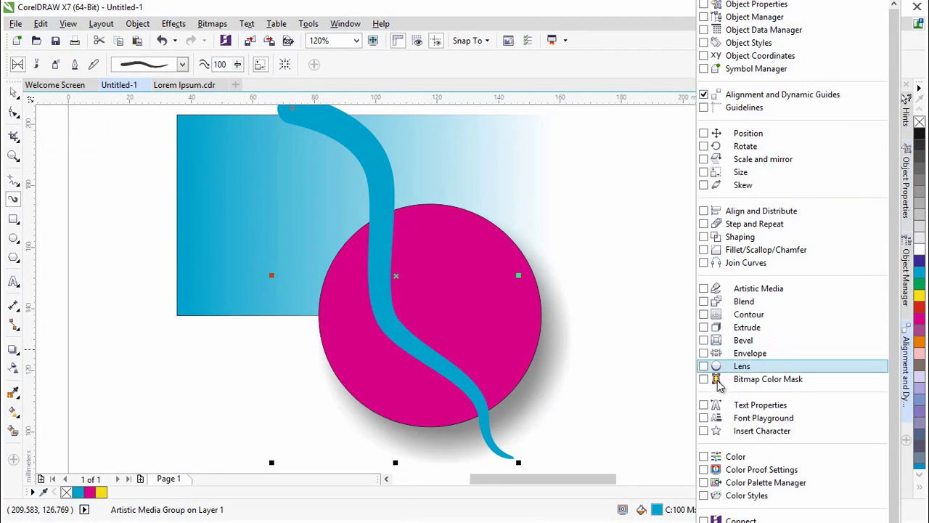
{"action": "left_click", "coordinate": [704, 418]}
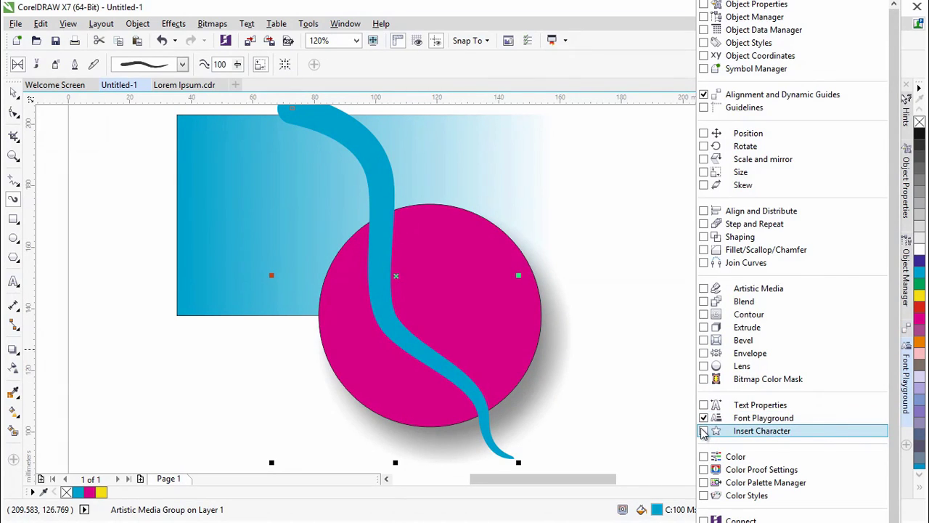
{"action": "left_click", "coordinate": [704, 431]}
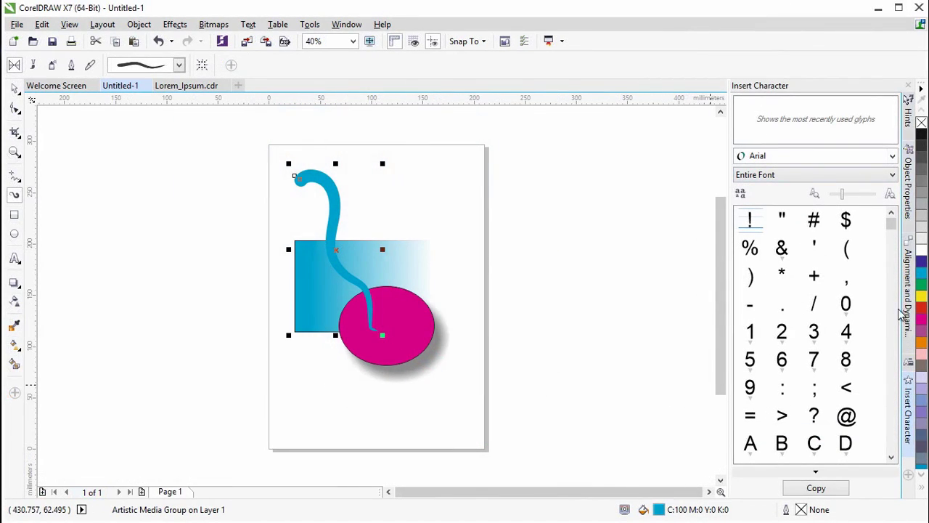
Show the Hints docker's Using artistic media topic and deselect the stroke.
{"action": "left_click", "coordinate": [911, 404]}
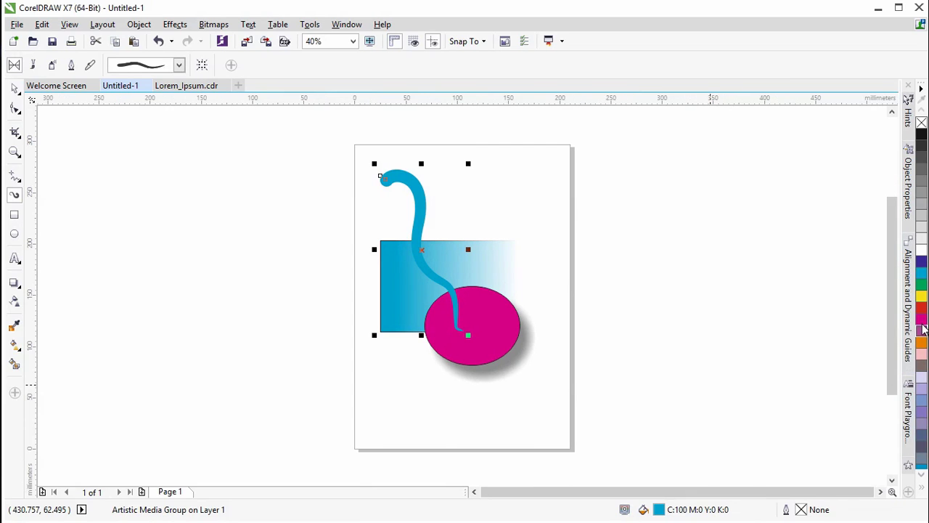
{"action": "left_click", "coordinate": [909, 283]}
{"action": "left_click", "coordinate": [909, 210]}
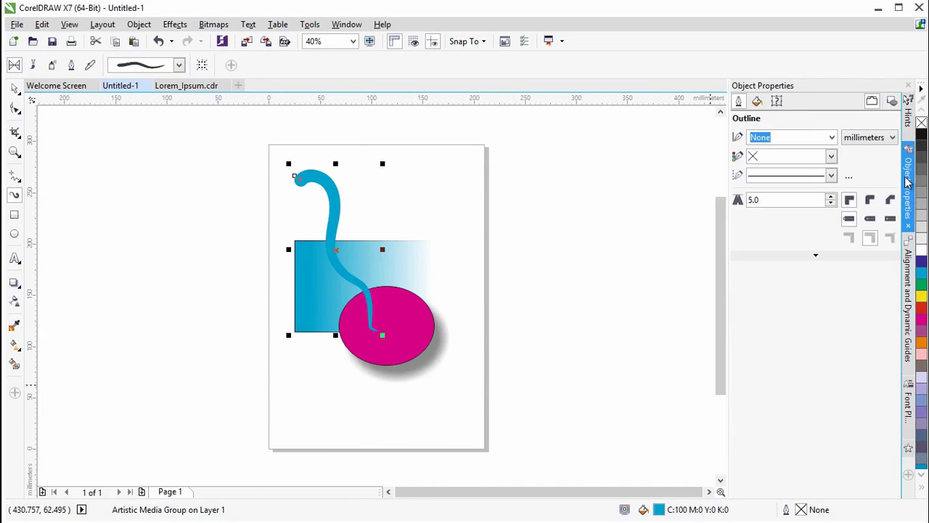
{"action": "left_click", "coordinate": [909, 119]}
{"action": "left_click", "coordinate": [620, 353]}
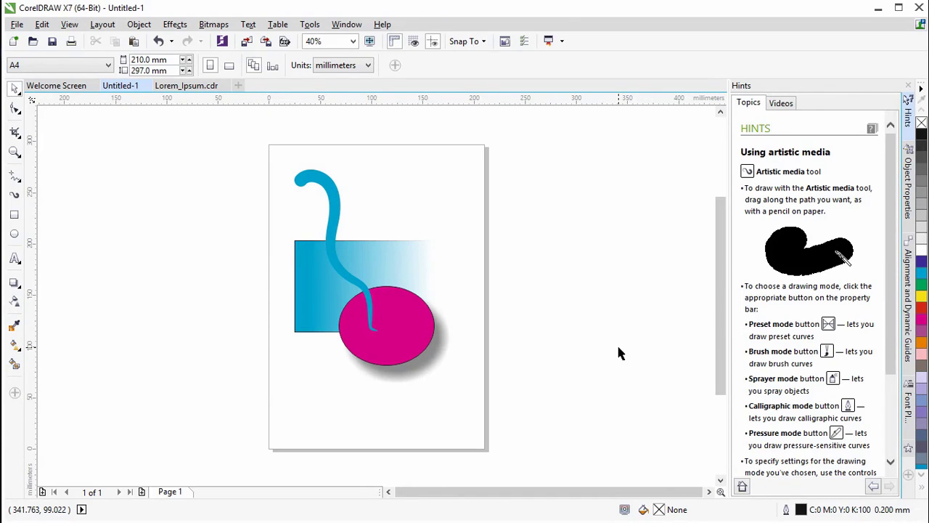
Close Untitled-1 without saving and bring up the Window > Workspace menu.
{"action": "mouse_move", "coordinate": [122, 86]}
{"action": "left_click", "coordinate": [146, 86]}
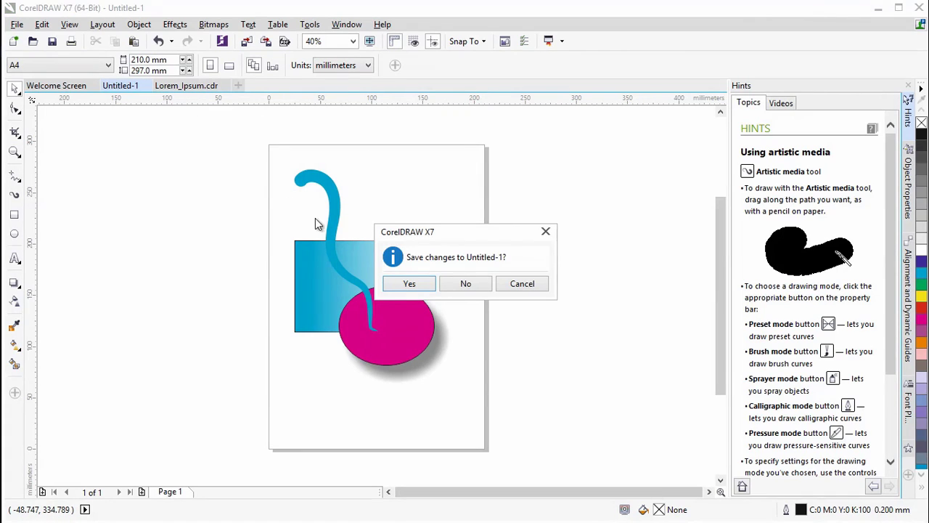
{"action": "left_click", "coordinate": [474, 284]}
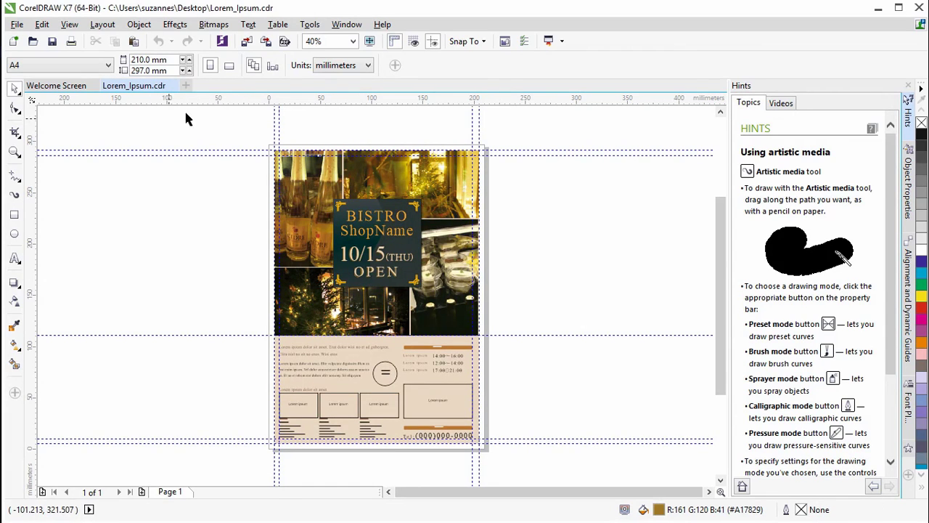
{"action": "left_click", "coordinate": [346, 25]}
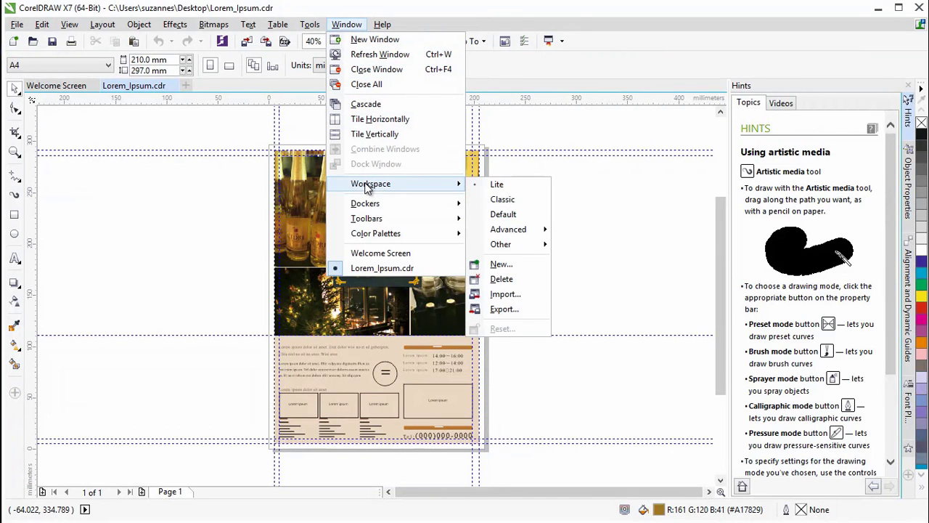
{"action": "mouse_move", "coordinate": [371, 183]}
{"action": "mouse_move", "coordinate": [509, 230]}
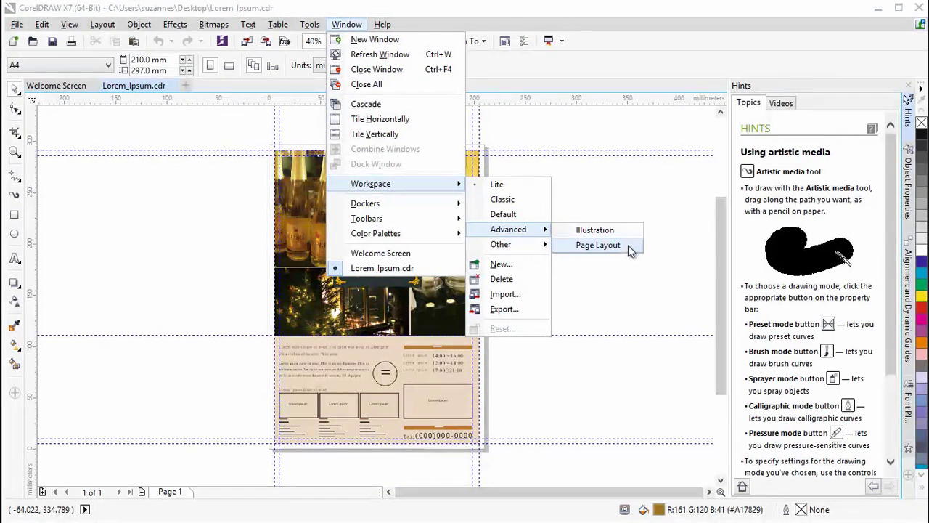
Apply the Advanced Page Layout workspace and zoom in on the flyer page.
{"action": "left_click", "coordinate": [628, 248]}
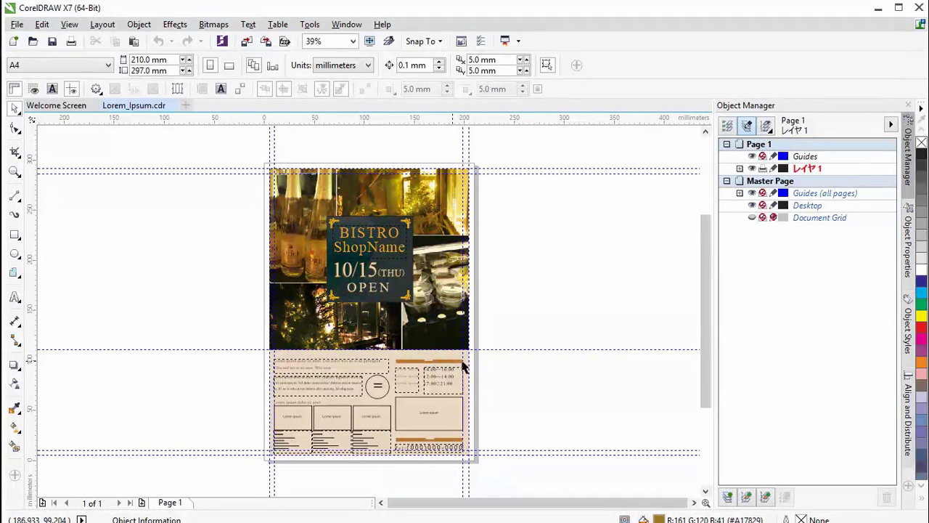
{"action": "scroll", "coordinate": [528, 357], "scroll_direction": "up", "scroll_amount": 1}
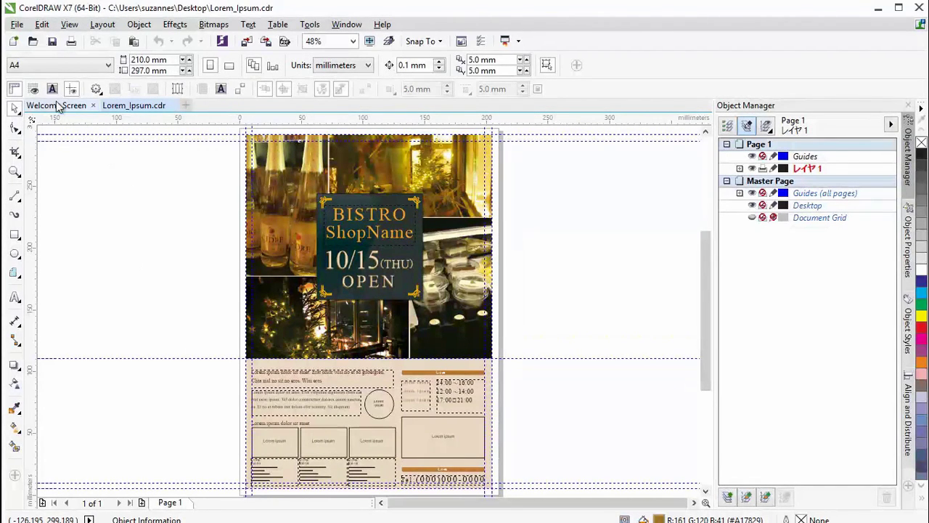
Turn the document grid on and then off again.
{"action": "left_click", "coordinate": [35, 91]}
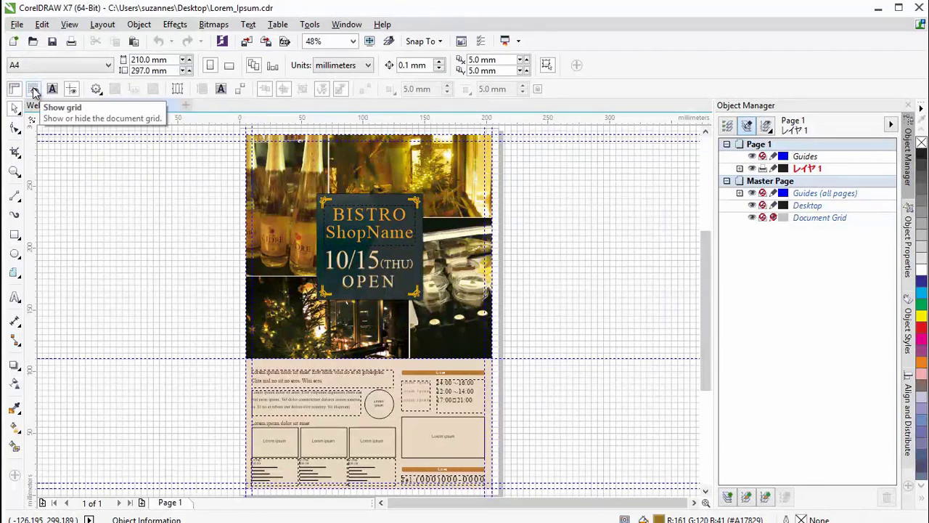
{"action": "left_click", "coordinate": [34, 91]}
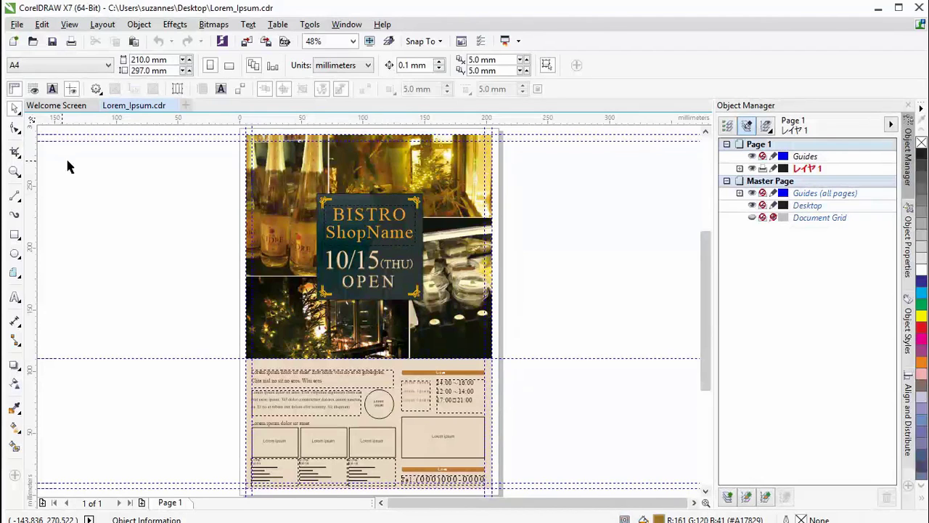
Unlock the toolbars, move the toolbox and back, and float then re-dock the Object Manager.
{"action": "right_click", "coordinate": [578, 92]}
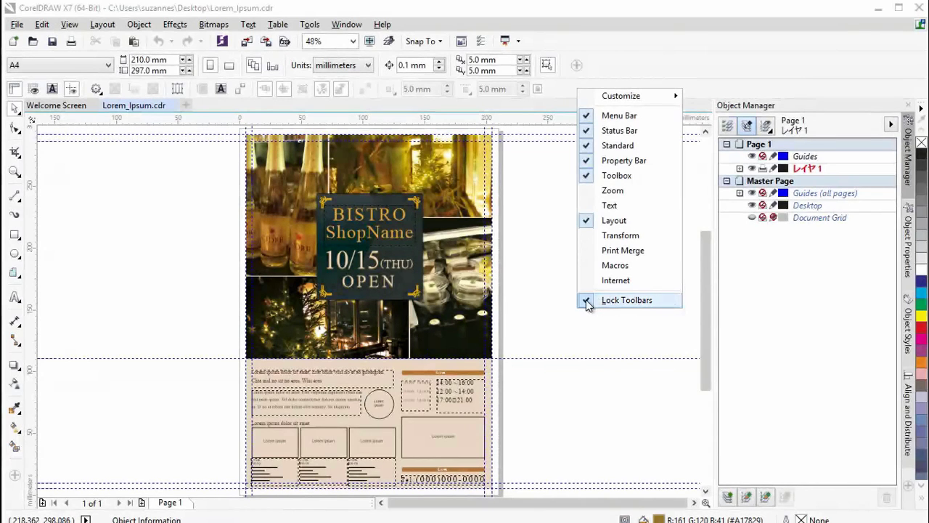
{"action": "left_click", "coordinate": [587, 302]}
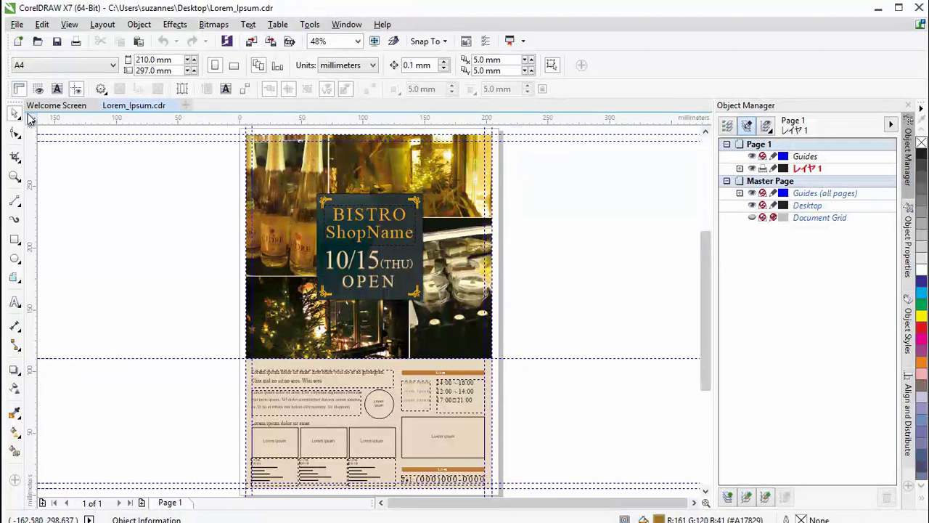
{"action": "left_click_drag", "start_coordinate": [16, 100], "coordinate": [898, 112]}
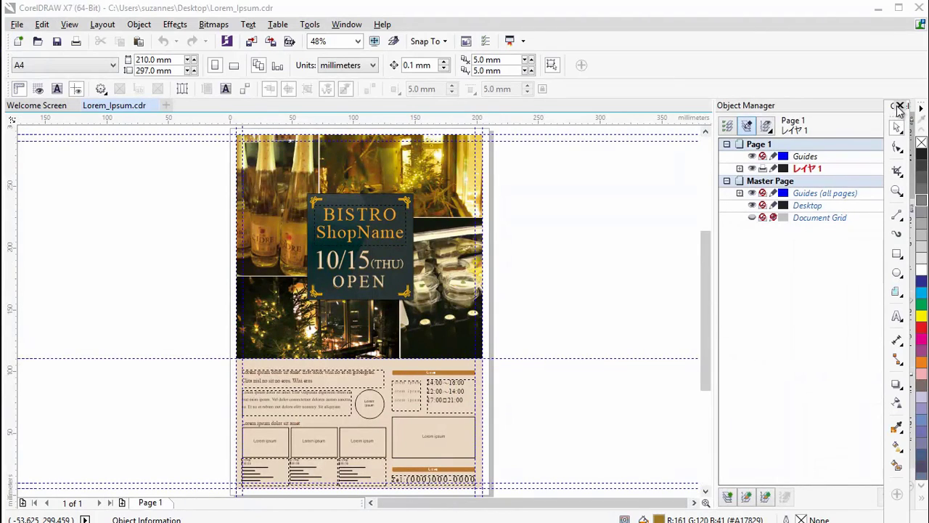
{"action": "left_click_drag", "start_coordinate": [897, 116], "coordinate": [11, 109]}
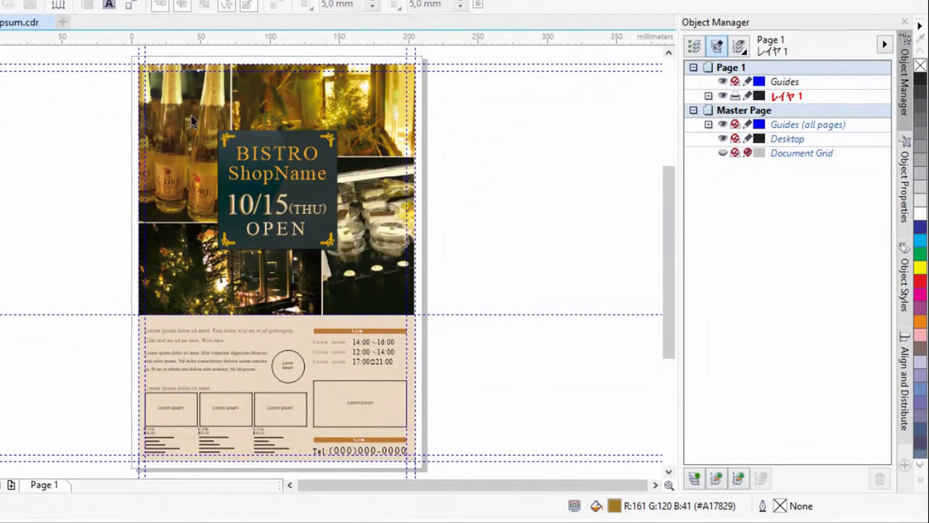
{"action": "mouse_move", "coordinate": [838, 26]}
{"action": "left_mouse_down"}
{"action": "mouse_move", "coordinate": [788, 64]}
{"action": "mouse_move", "coordinate": [610, 95]}
{"action": "left_mouse_up"}
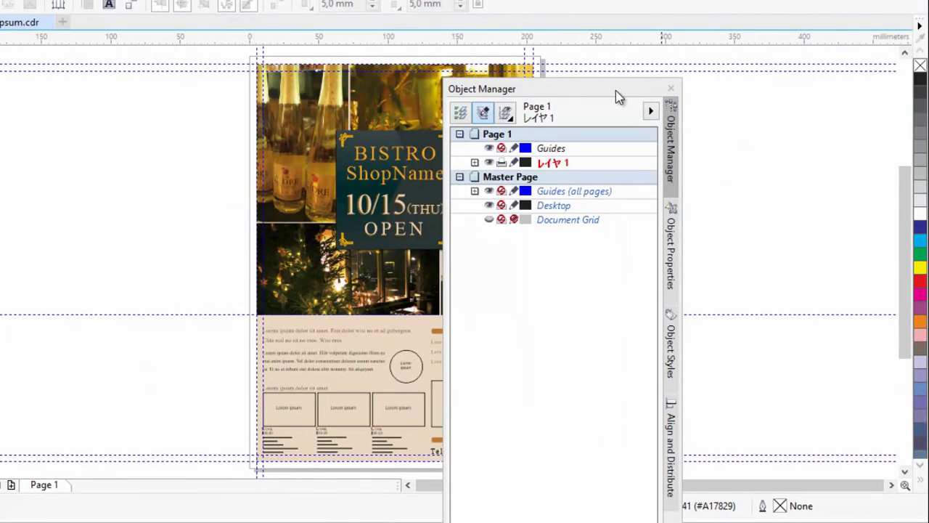
{"action": "left_click_drag", "start_coordinate": [616, 94], "coordinate": [922, 32]}
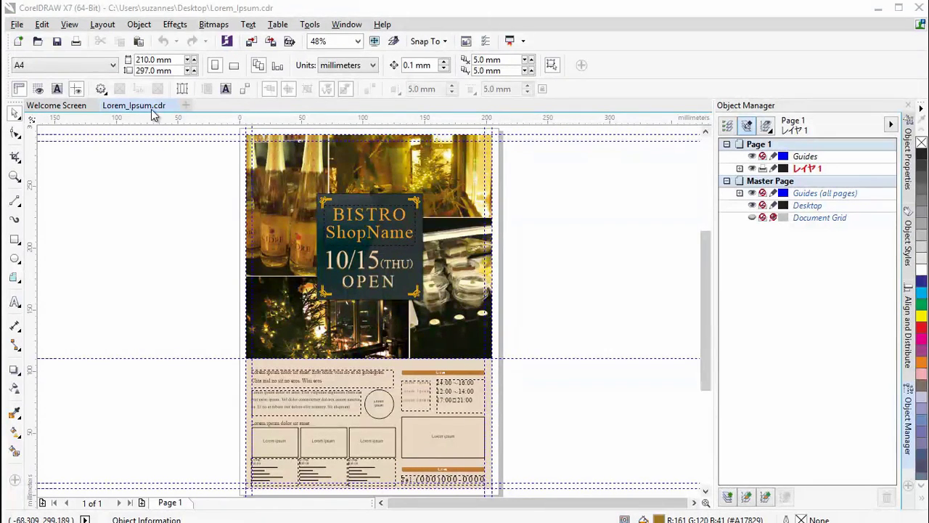
Float the Lorem_Ipsum flyer window out briefly, then dock it back in place.
{"action": "mouse_move", "coordinate": [151, 104]}
{"action": "left_mouse_down"}
{"action": "mouse_move", "coordinate": [151, 121]}
{"action": "mouse_move", "coordinate": [224, 180]}
{"action": "left_mouse_up"}
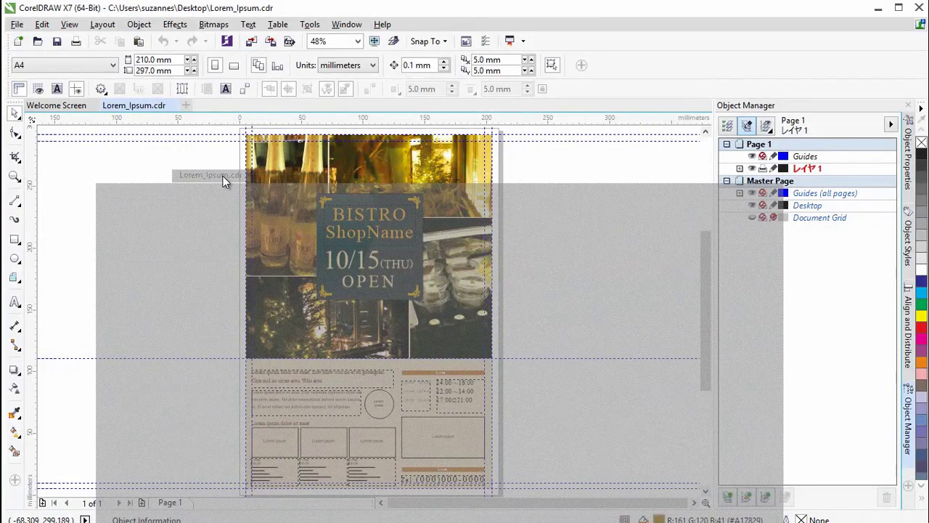
{"action": "left_click_drag", "start_coordinate": [223, 180], "coordinate": [494, 187]}
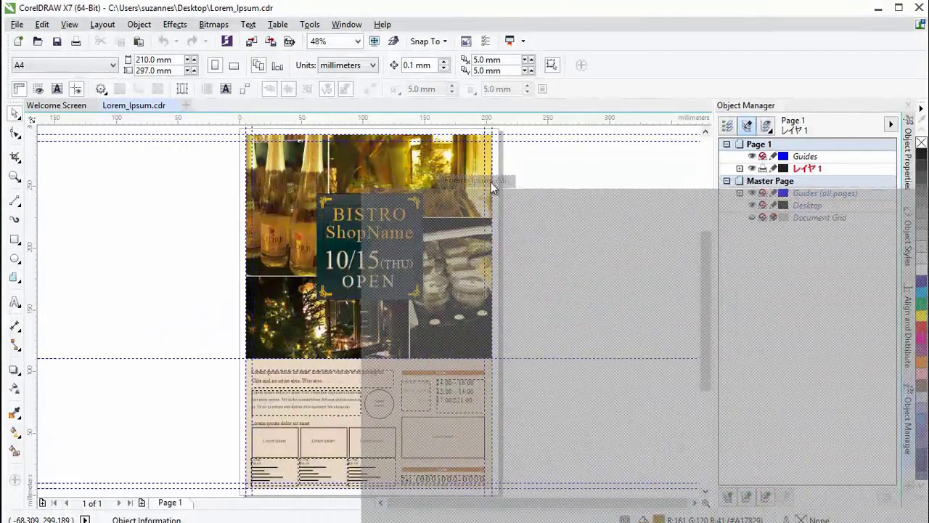
{"action": "mouse_move", "coordinate": [494, 188]}
{"action": "left_mouse_down"}
{"action": "mouse_move", "coordinate": [176, 121]}
{"action": "mouse_move", "coordinate": [159, 108]}
{"action": "left_mouse_up"}
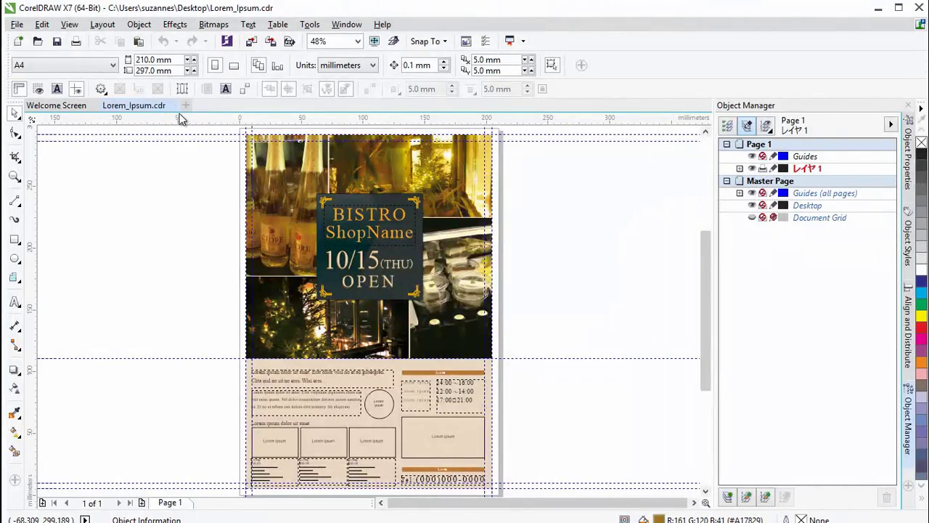
Tile the windows horizontally, then vertically, and merge the flyer back into tabs.
{"action": "left_click", "coordinate": [351, 28]}
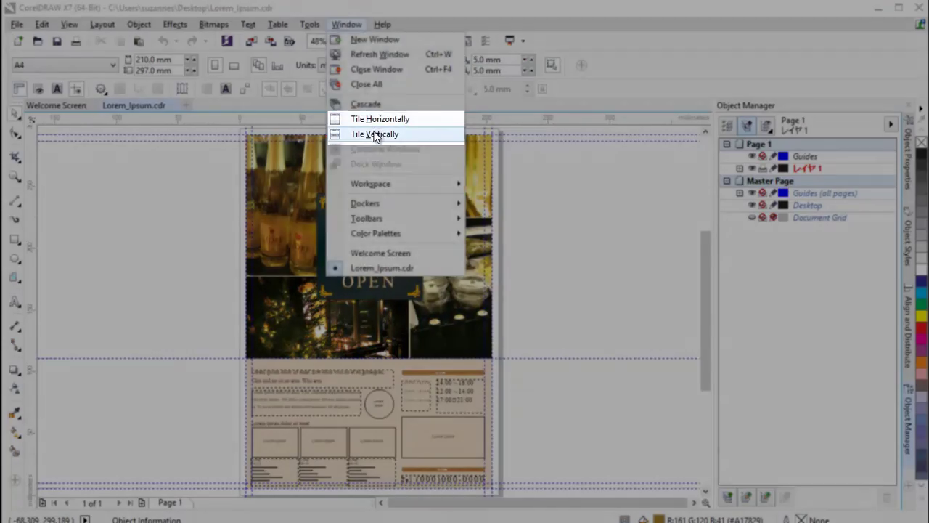
{"action": "left_click", "coordinate": [375, 134]}
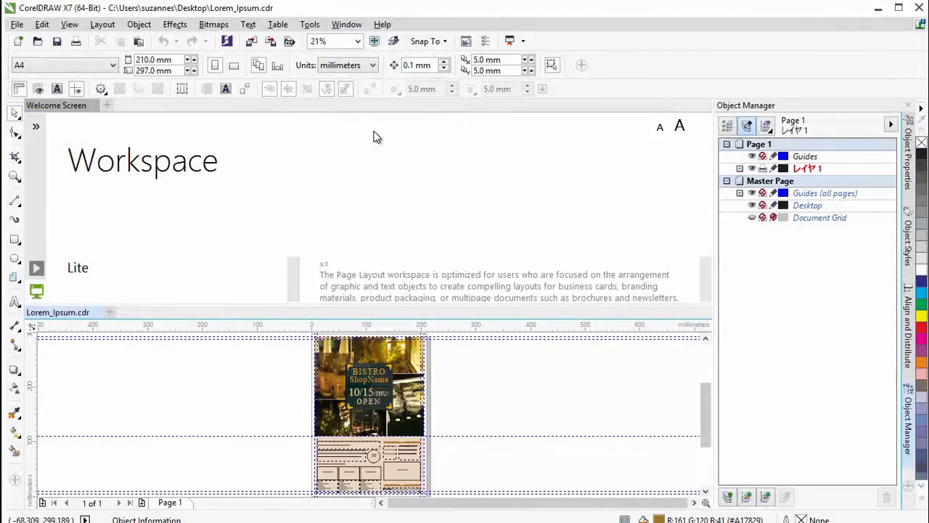
{"action": "left_click", "coordinate": [350, 26]}
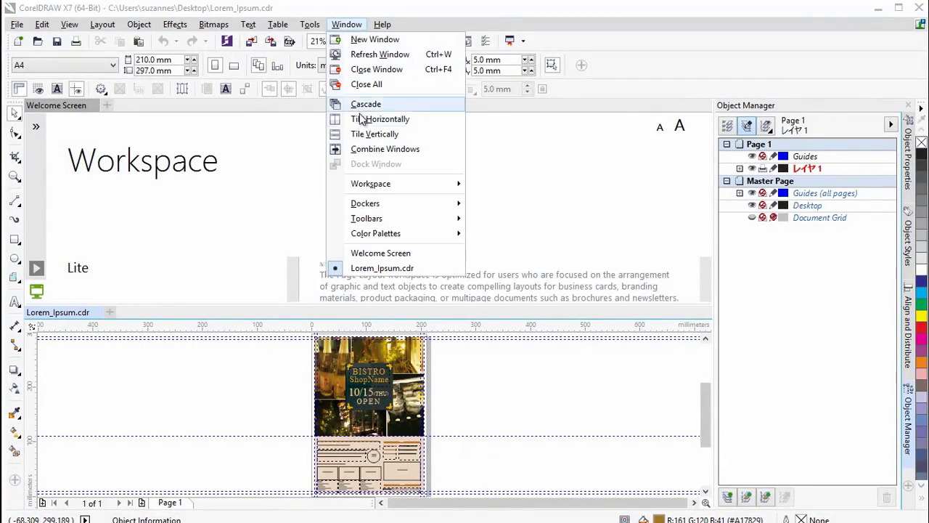
{"action": "left_click", "coordinate": [370, 133]}
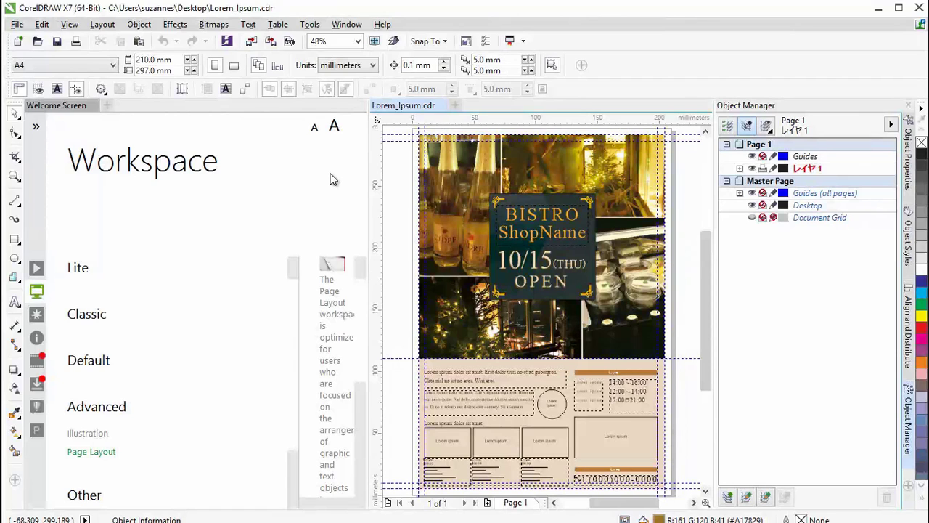
{"action": "mouse_move", "coordinate": [400, 105]}
{"action": "left_mouse_down"}
{"action": "mouse_move", "coordinate": [178, 114]}
{"action": "mouse_move", "coordinate": [97, 106]}
{"action": "left_mouse_up"}
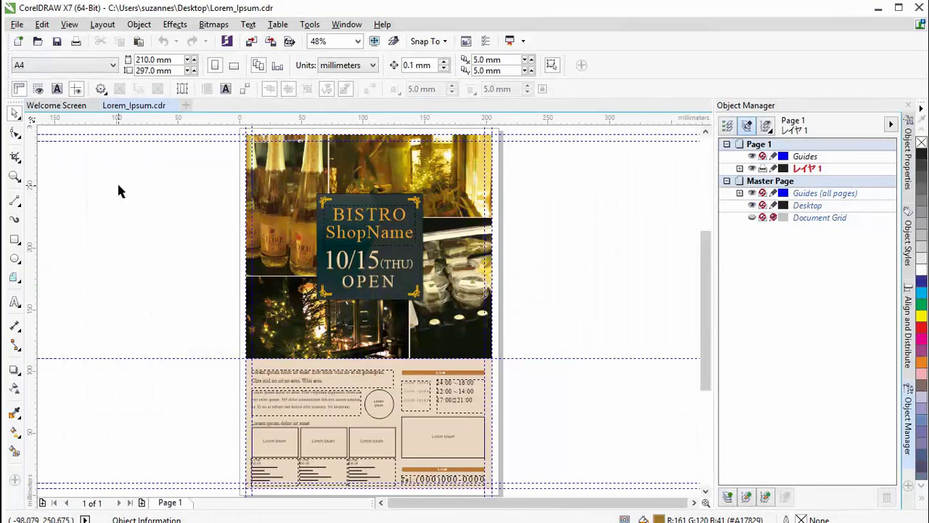
Read the Welcome Screen's Selecting all objects help topic, then bring up the Window menu.
{"action": "left_click", "coordinate": [57, 108]}
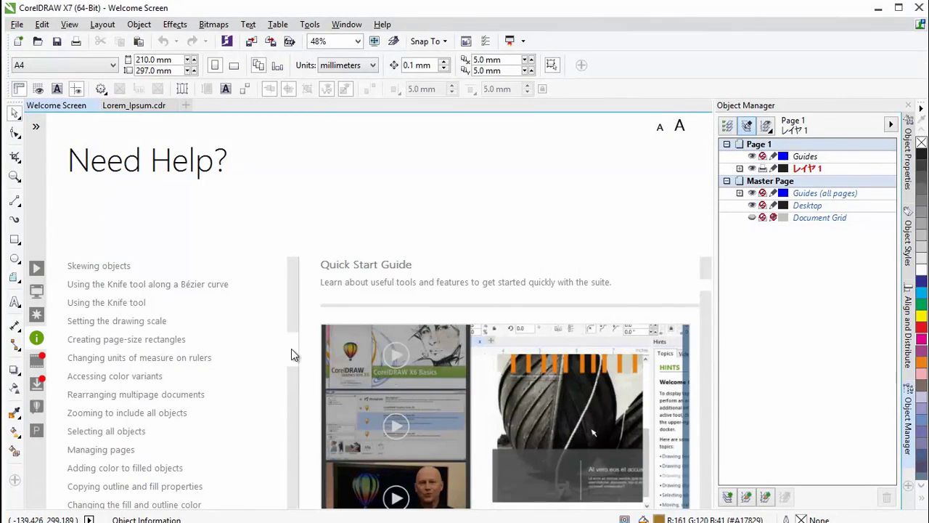
{"action": "scroll", "coordinate": [292, 360], "scroll_direction": "down", "scroll_amount": 3}
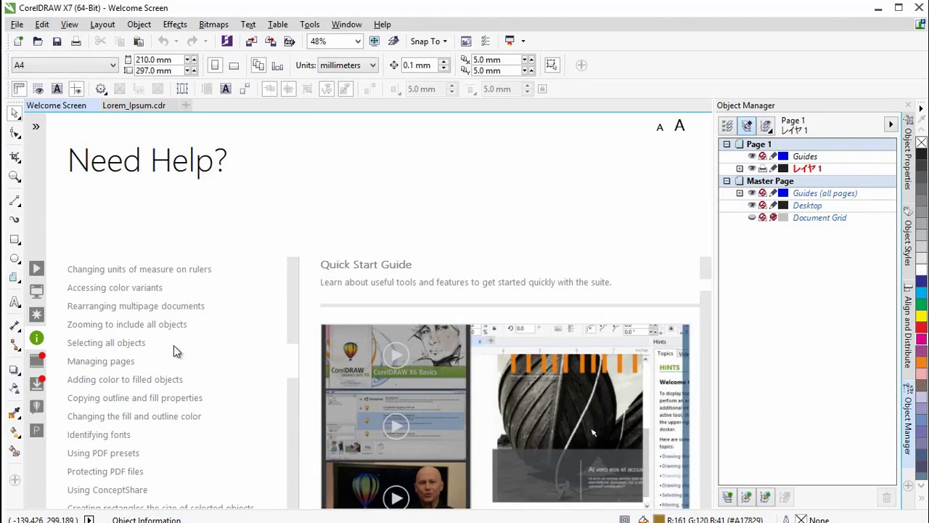
{"action": "left_click", "coordinate": [145, 344]}
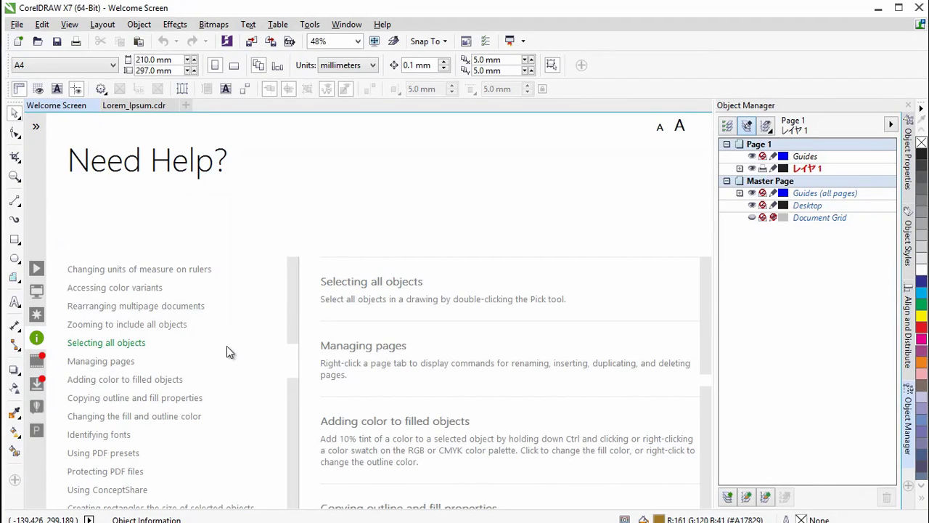
{"action": "left_click", "coordinate": [343, 25]}
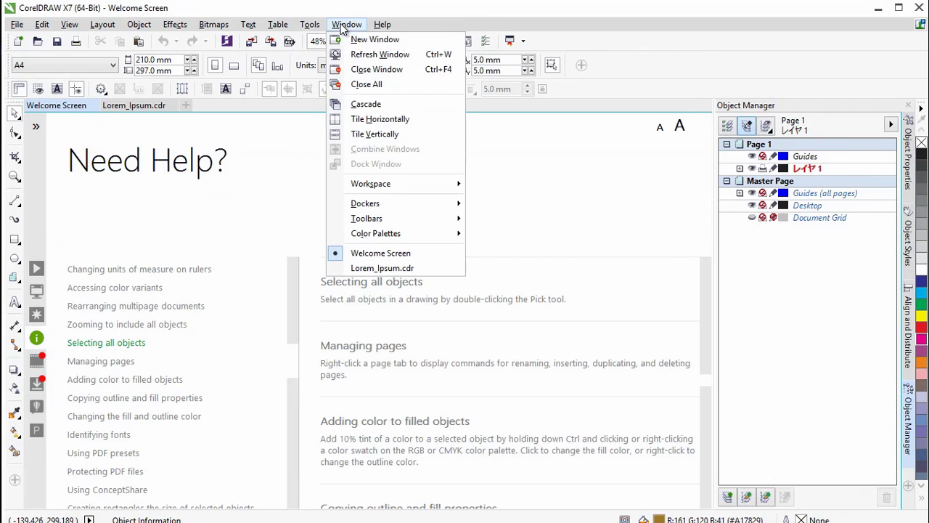
{"action": "mouse_move", "coordinate": [370, 184]}
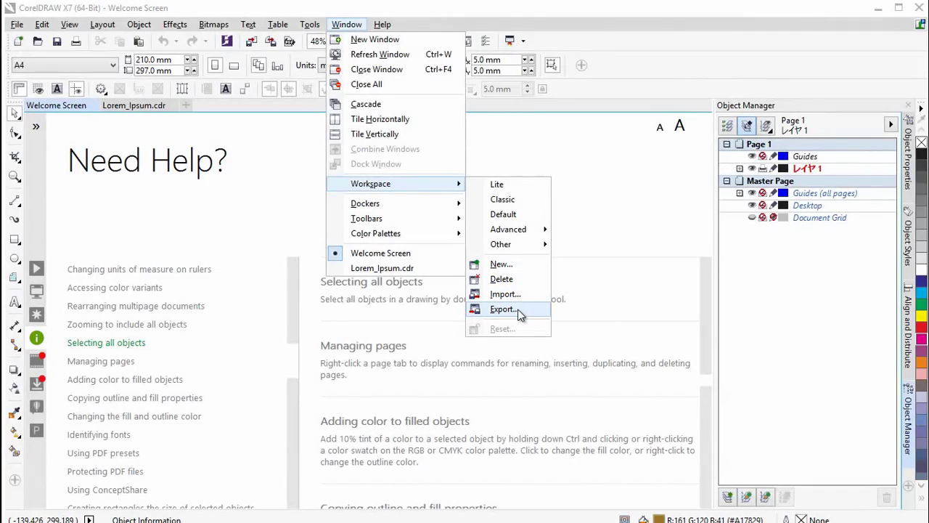
In Export Workspace, check Dockers, Menus, Shortcut Keys, Status Bar and Toolbars.
{"action": "left_click", "coordinate": [502, 309]}
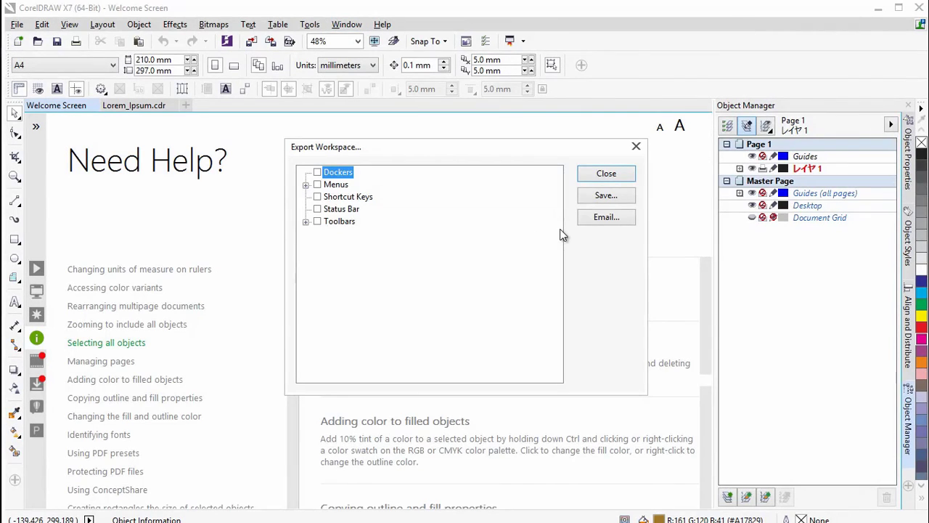
{"action": "left_click", "coordinate": [317, 172]}
{"action": "left_click", "coordinate": [317, 184]}
{"action": "left_click", "coordinate": [317, 197]}
{"action": "left_click", "coordinate": [318, 222]}
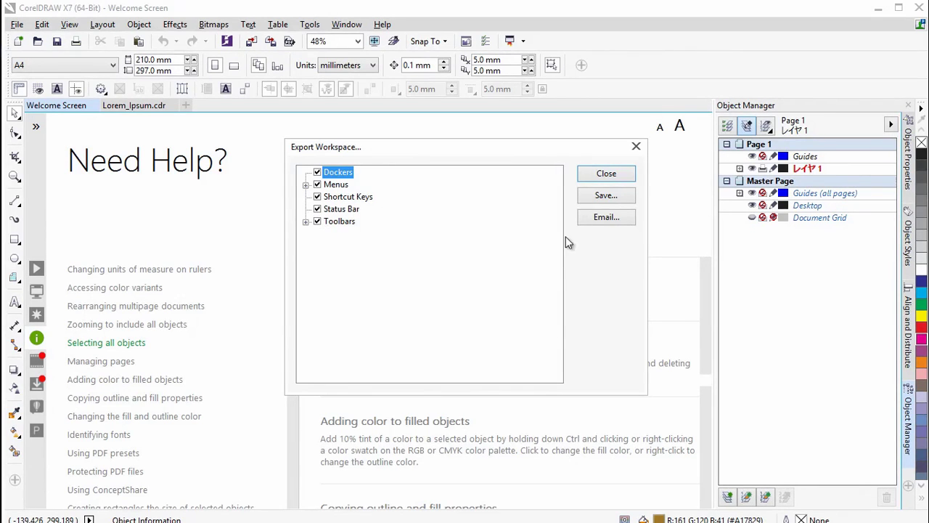